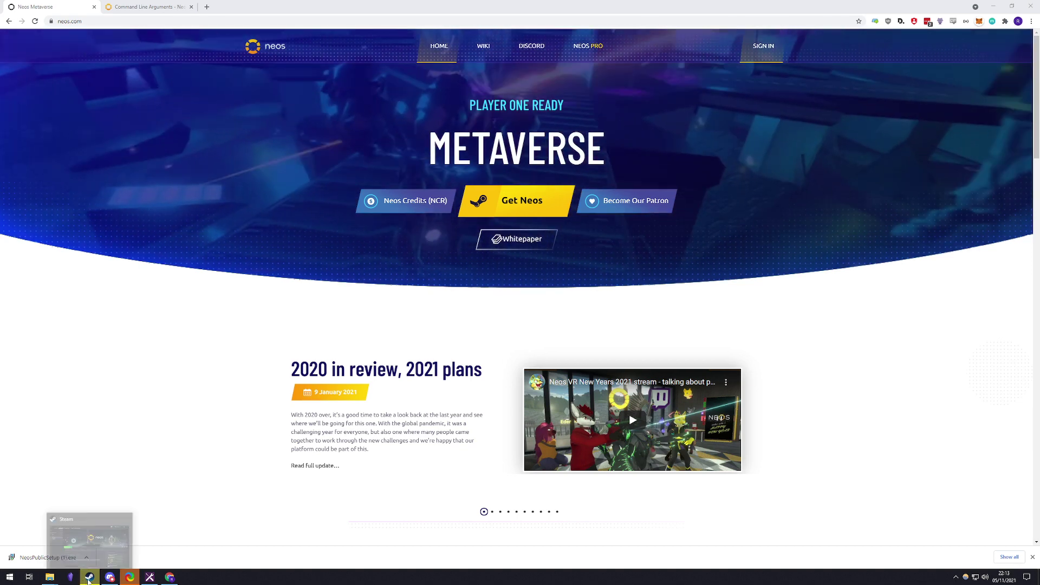
# Step: In Steam, open the Neos VR store page and search the store for "neos"
pyautogui.click(89, 578)
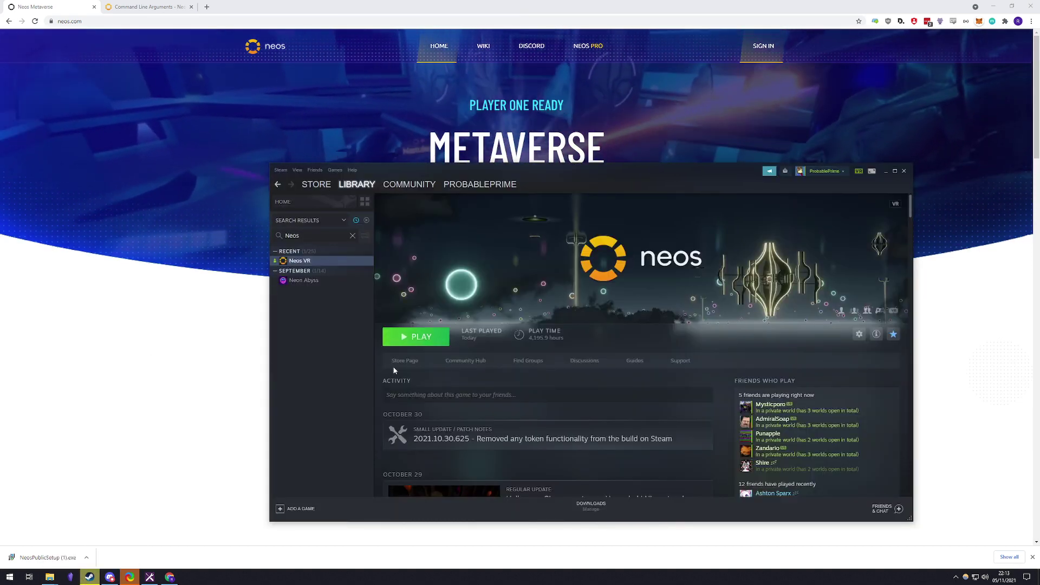
pyautogui.click(398, 362)
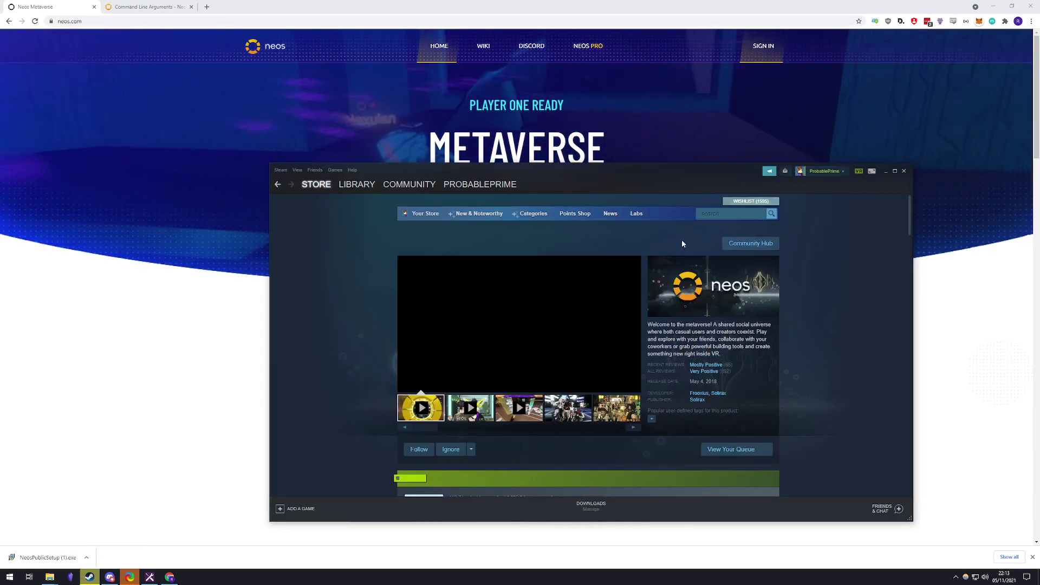
pyautogui.click(729, 212)
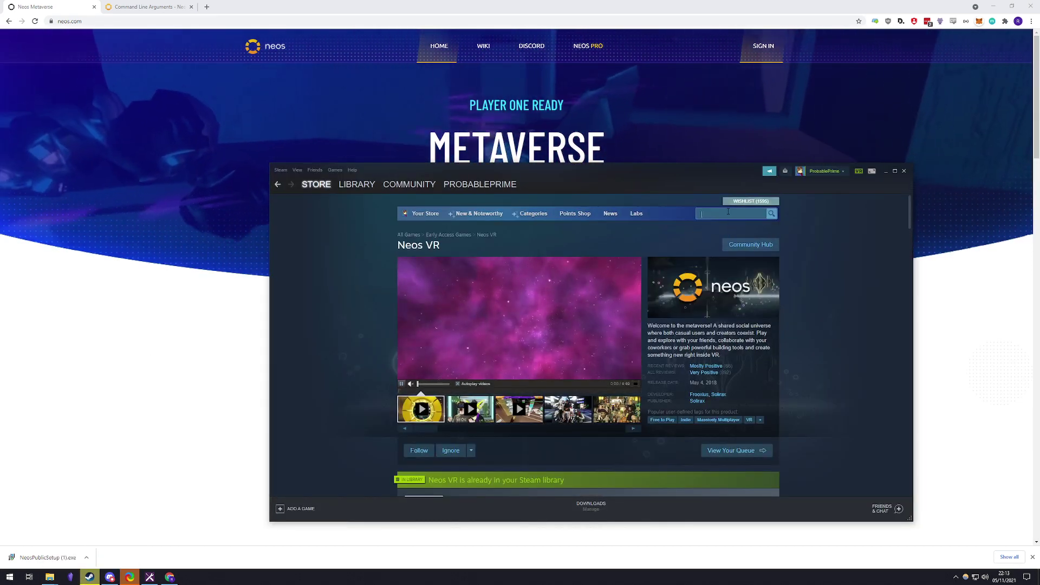
pyautogui.write('neos')
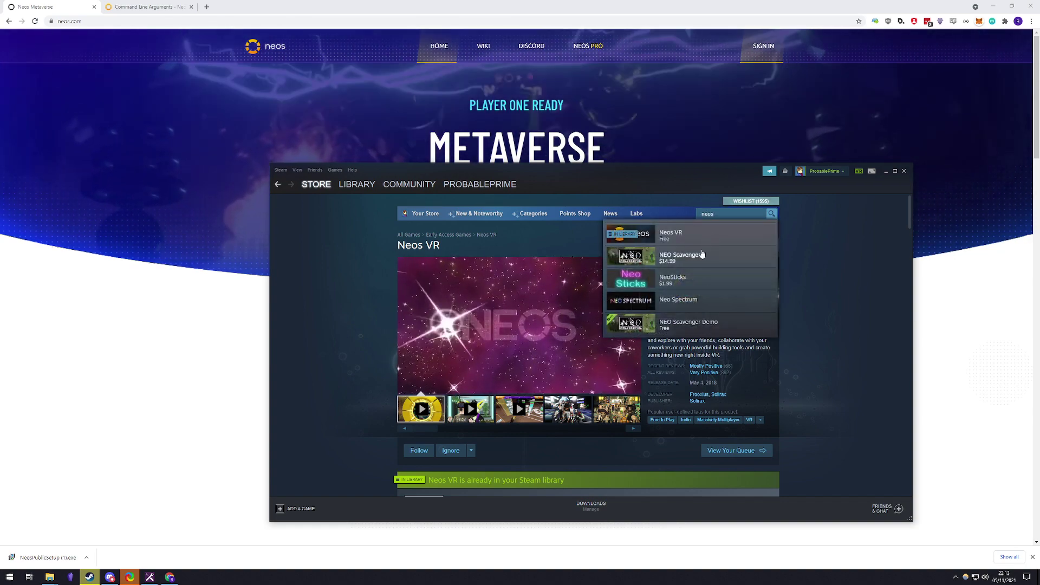
pyautogui.click(341, 353)
pyautogui.scroll(-3, 392, 373)
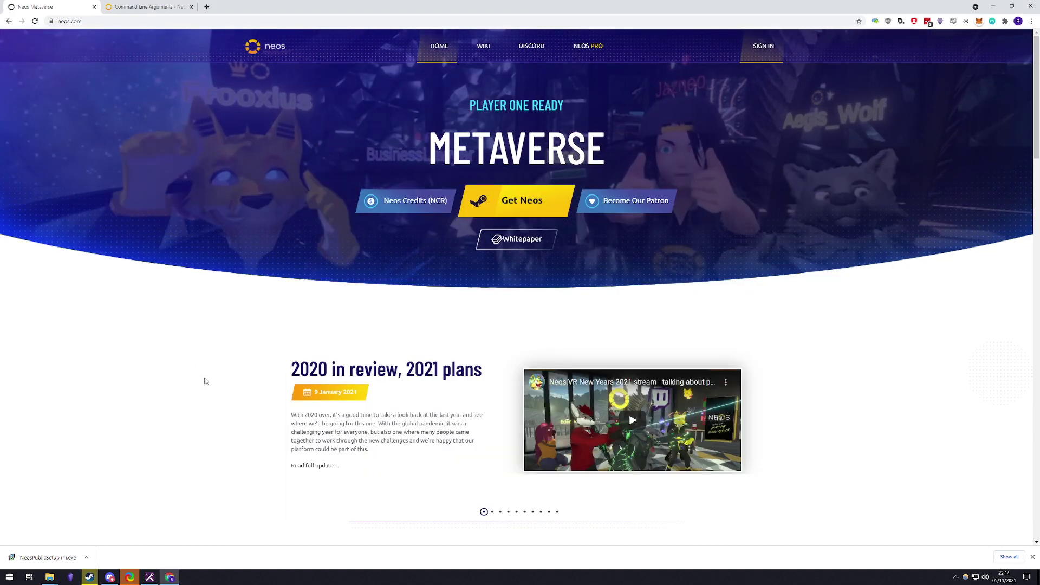
# Step: In the browser, download the Neos installer from the neos.com home page
pyautogui.click(205, 376)
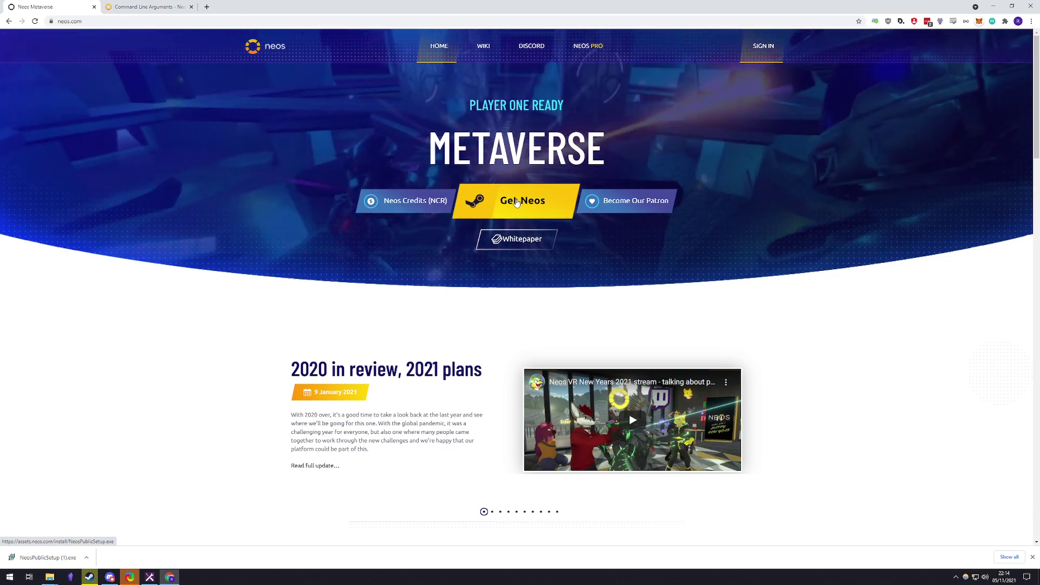
pyautogui.click(517, 203)
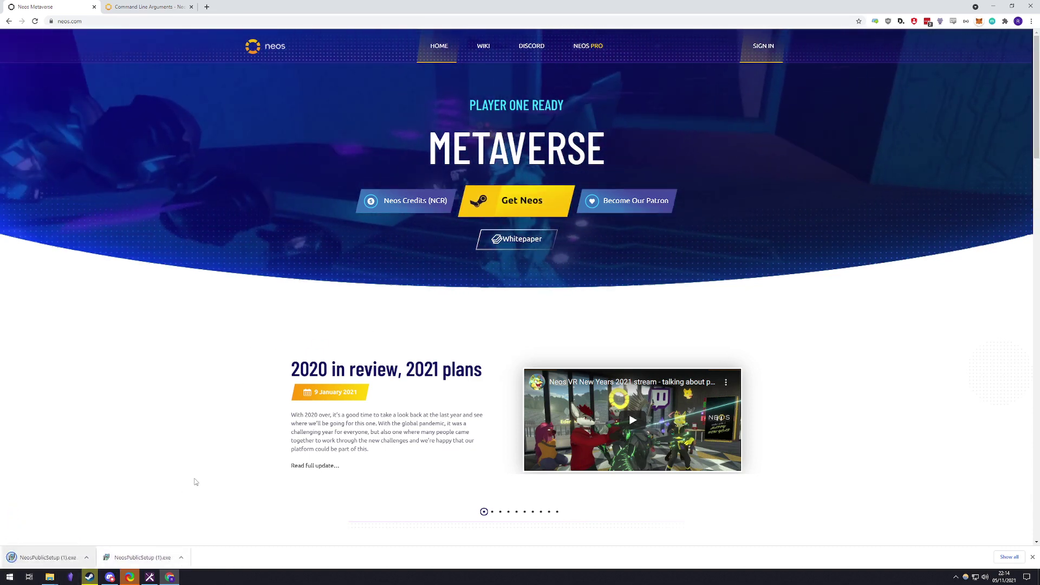
# Step: Open the Tutorial downloads folder in File Explorer and delete the duplicate installer NeosPublicSetup (1).exe
pyautogui.moveTo(49, 577)
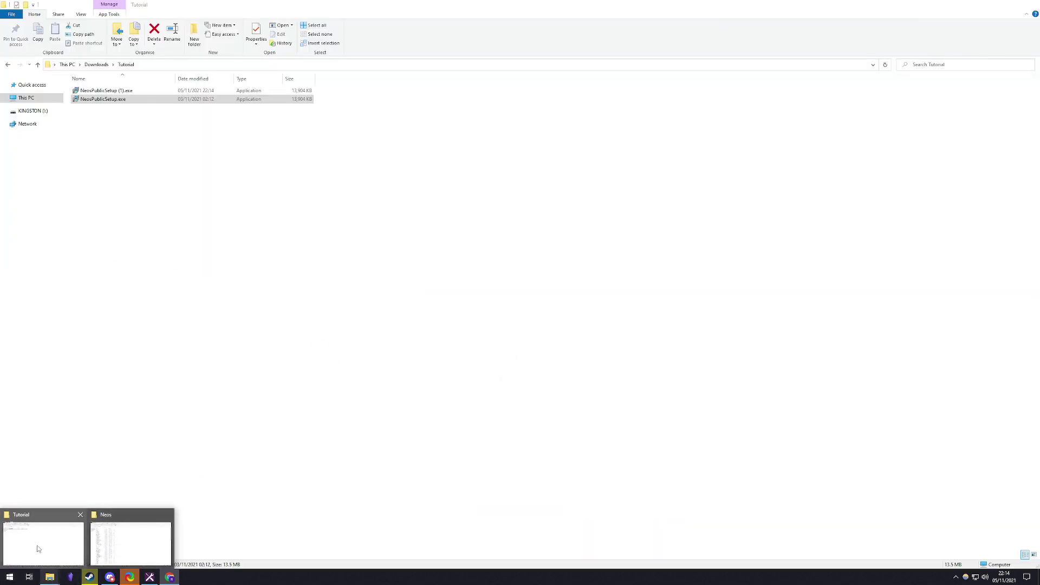
pyautogui.click(38, 549)
pyautogui.click(121, 92)
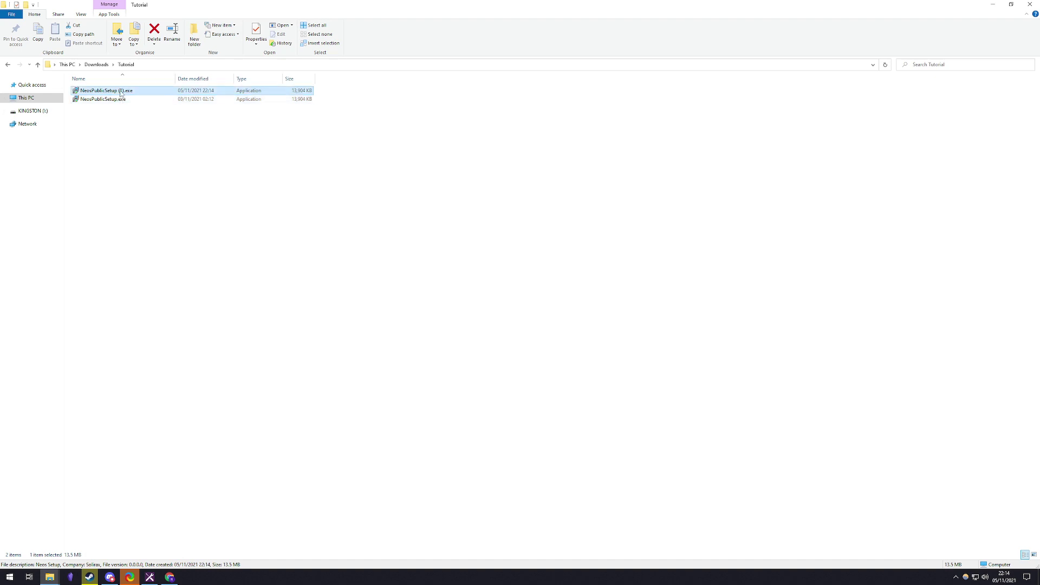
pyautogui.press('Delete')
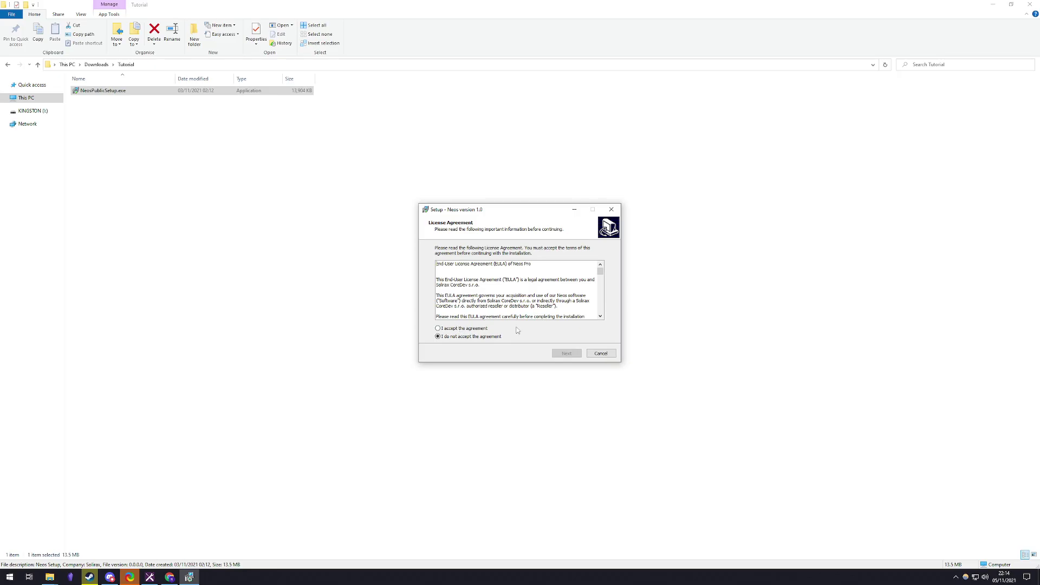
# Step: Accept the licence agreement and install Neos without a desktop shortcut, finishing the setup without launching the program
pyautogui.click(561, 354)
pyautogui.click(558, 356)
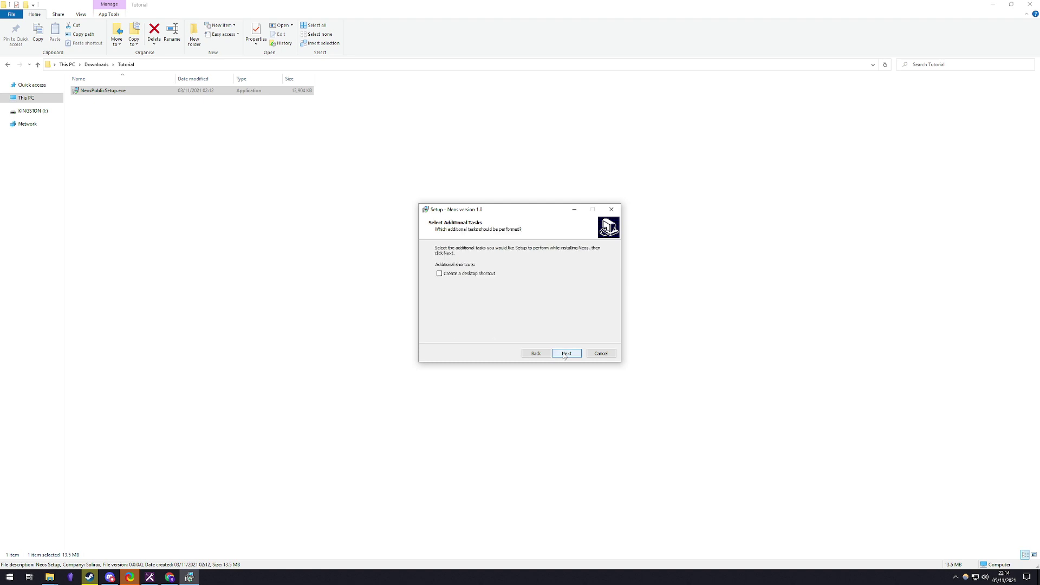
pyautogui.click(557, 357)
pyautogui.click(536, 353)
pyautogui.click(562, 355)
pyautogui.click(566, 355)
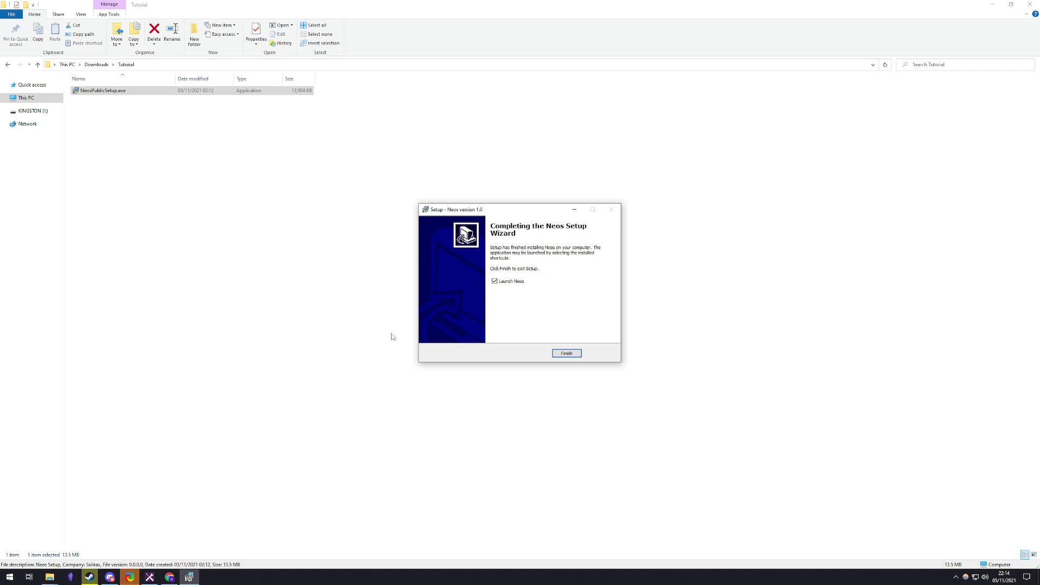
pyautogui.click(511, 281)
pyautogui.click(564, 355)
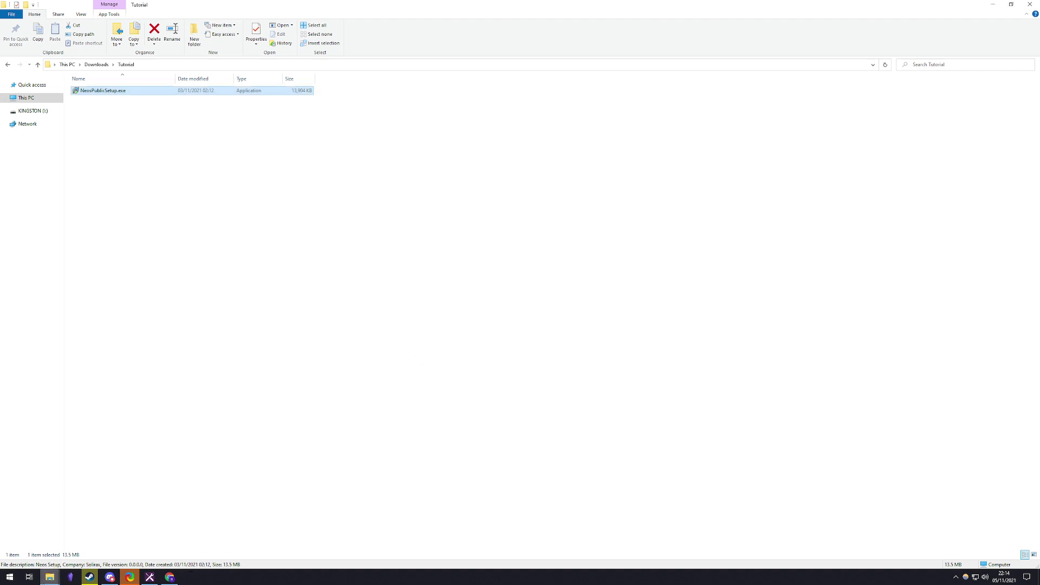
# Step: Bring up the Neos installation folder on drive C and look through its files
pyautogui.moveTo(49, 577)
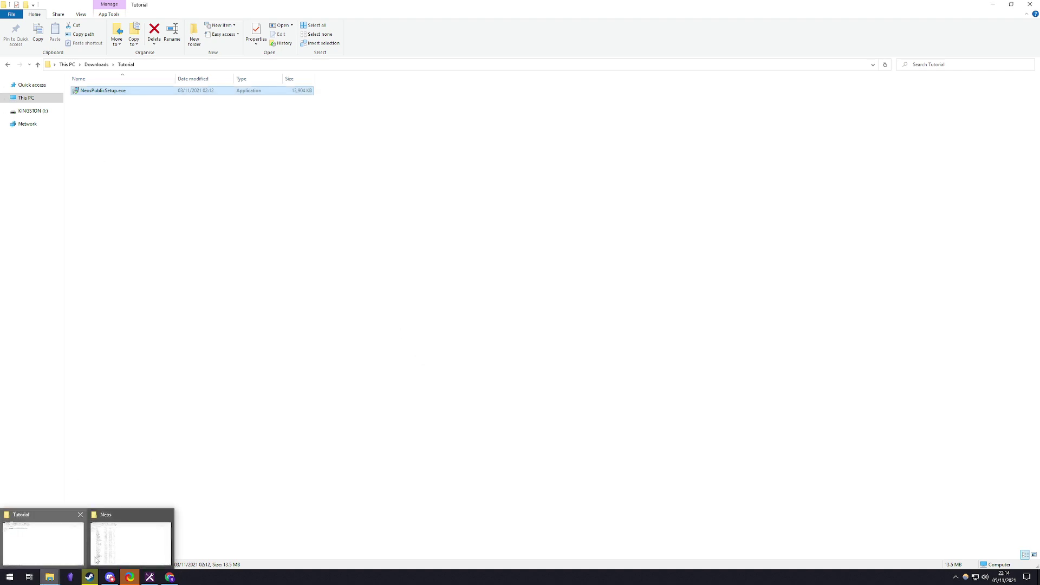
pyautogui.click(136, 545)
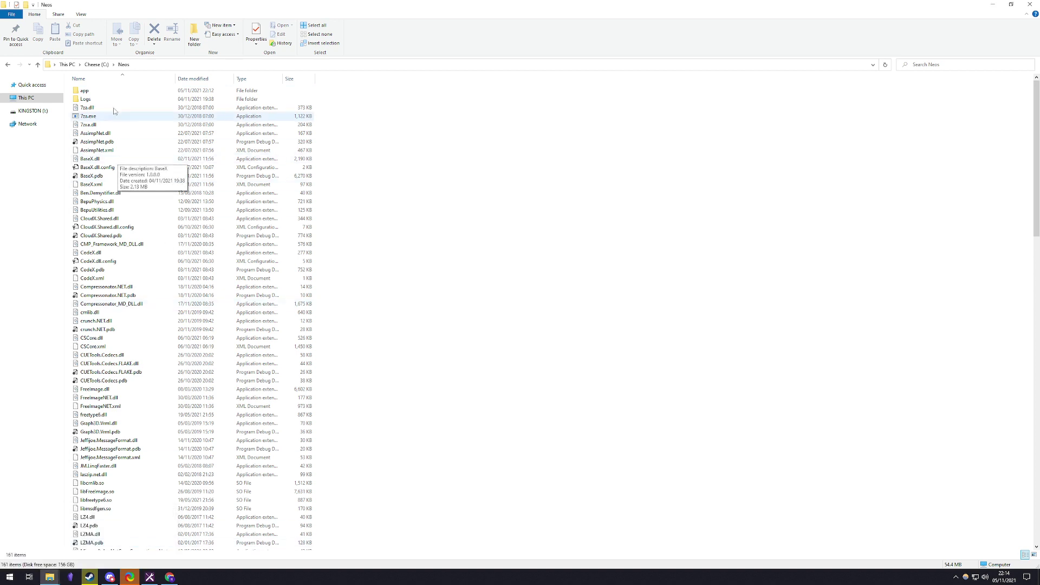
pyautogui.scroll(-9, 123, 347)
pyautogui.scroll(9, 124, 351)
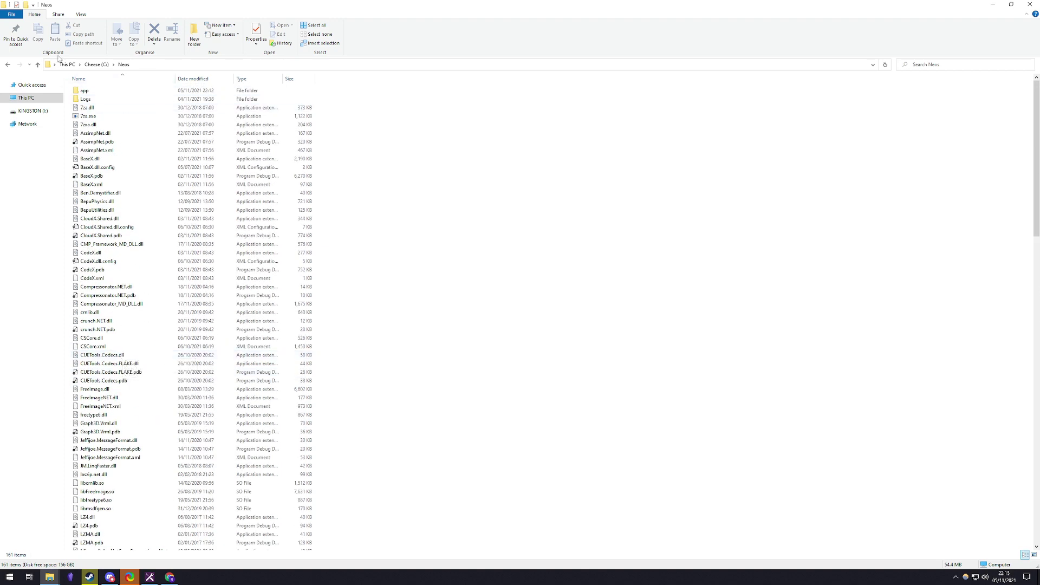
# Step: Display the Neos folder's contents as medium-sized icons
pyautogui.click(85, 16)
pyautogui.click(101, 27)
pyautogui.click(142, 26)
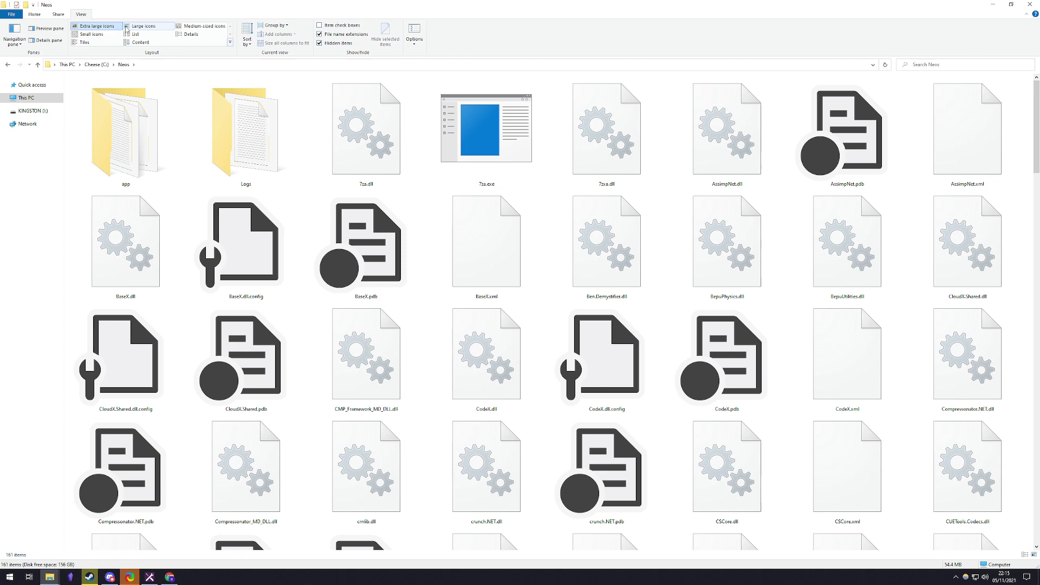
pyautogui.click(198, 27)
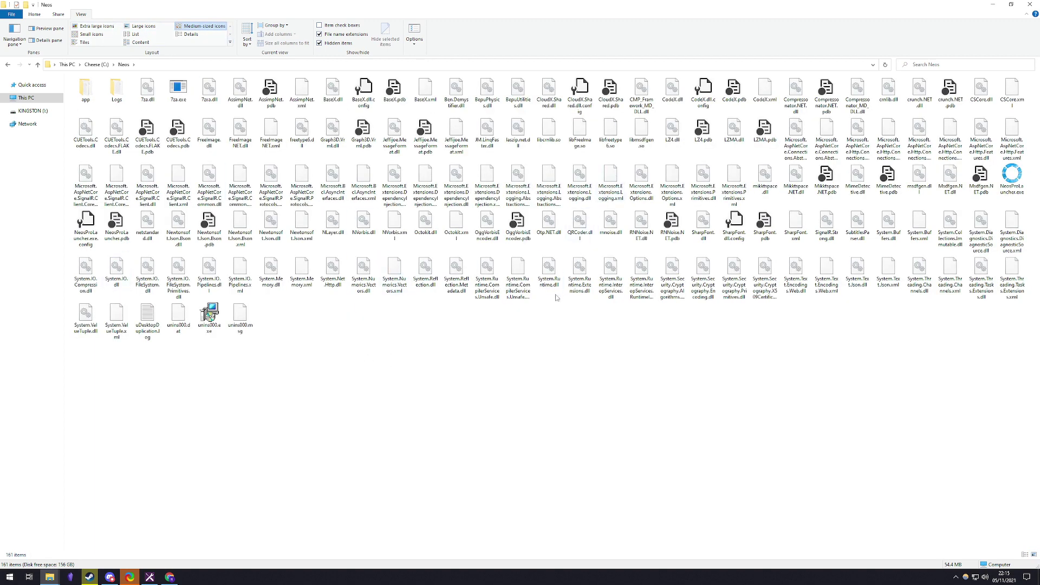
# Step: Run NeosProLauncher.exe to view its launch options and close the launcher window
pyautogui.click(1012, 176)
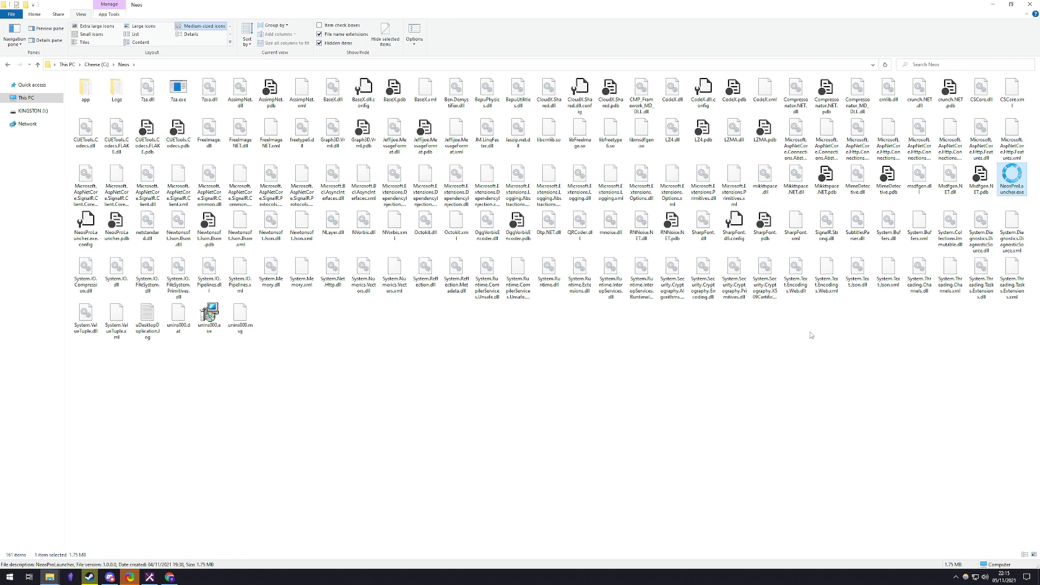
pyautogui.press('Return')
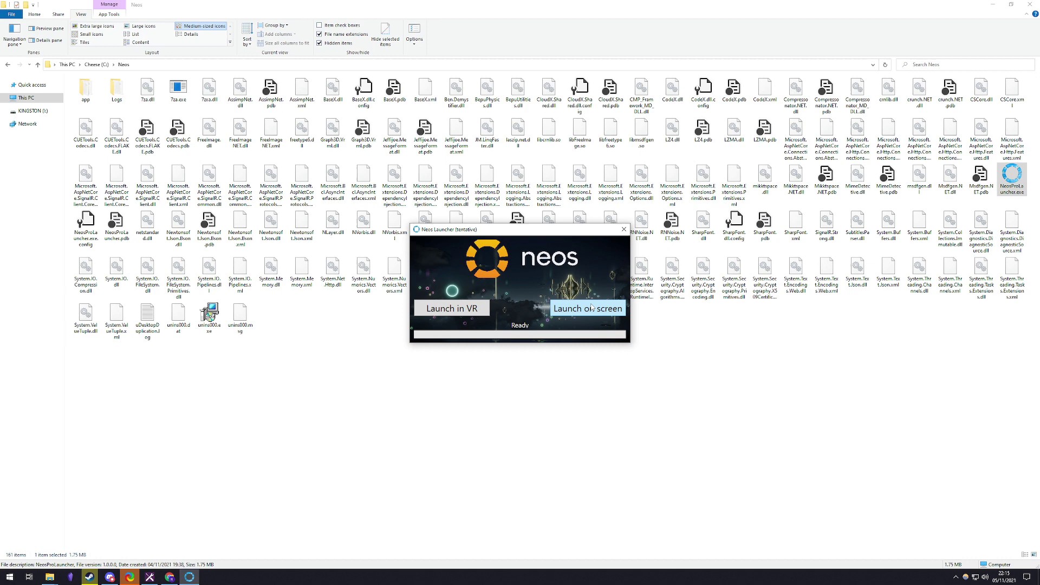
pyautogui.click(623, 229)
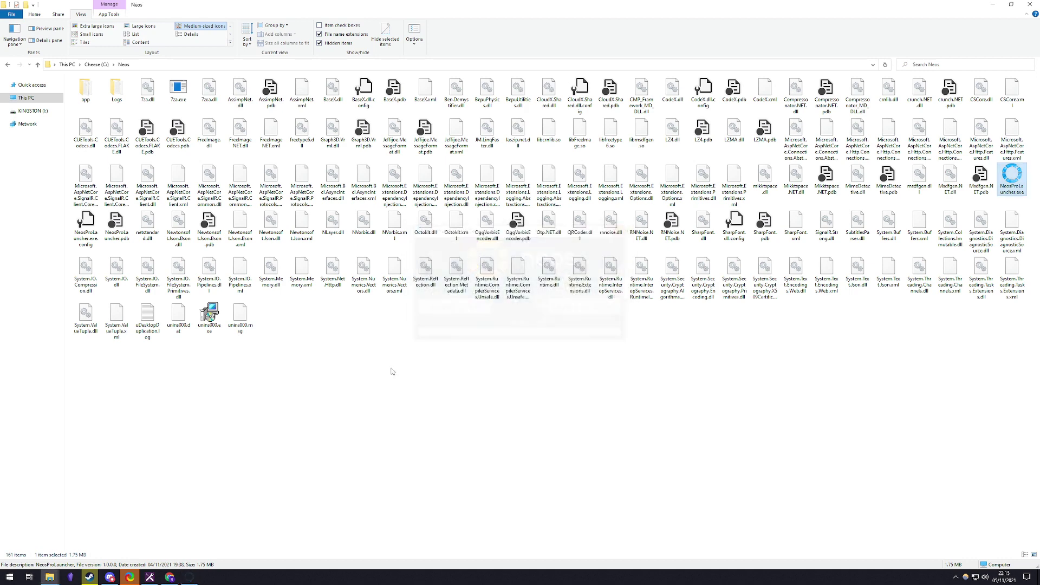
# Step: Start Neos VR from the Steam library with the Launch Neos Launcher option, view the launcher's settings and close it
pyautogui.click(90, 577)
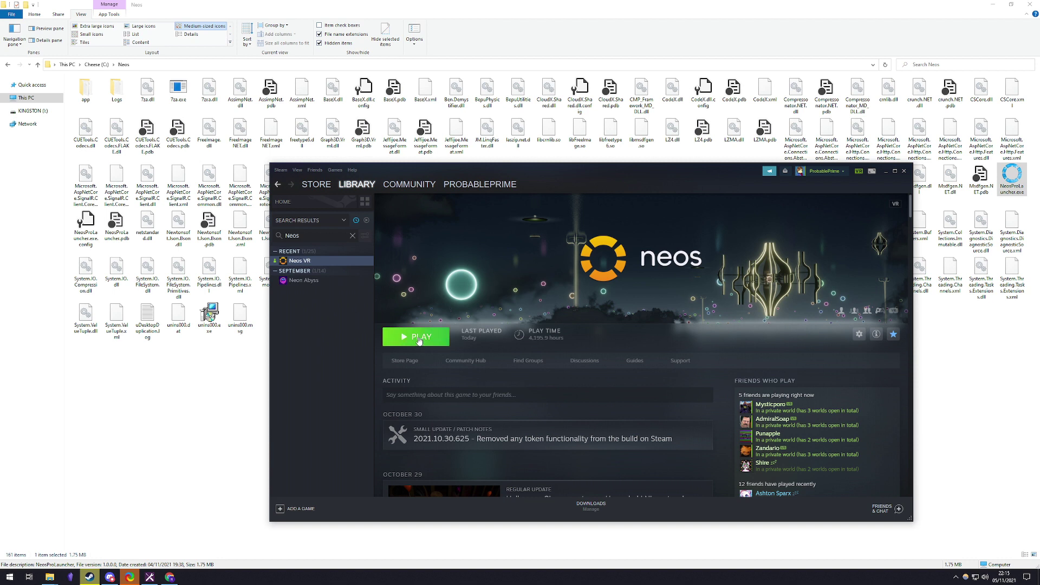
pyautogui.click(417, 337)
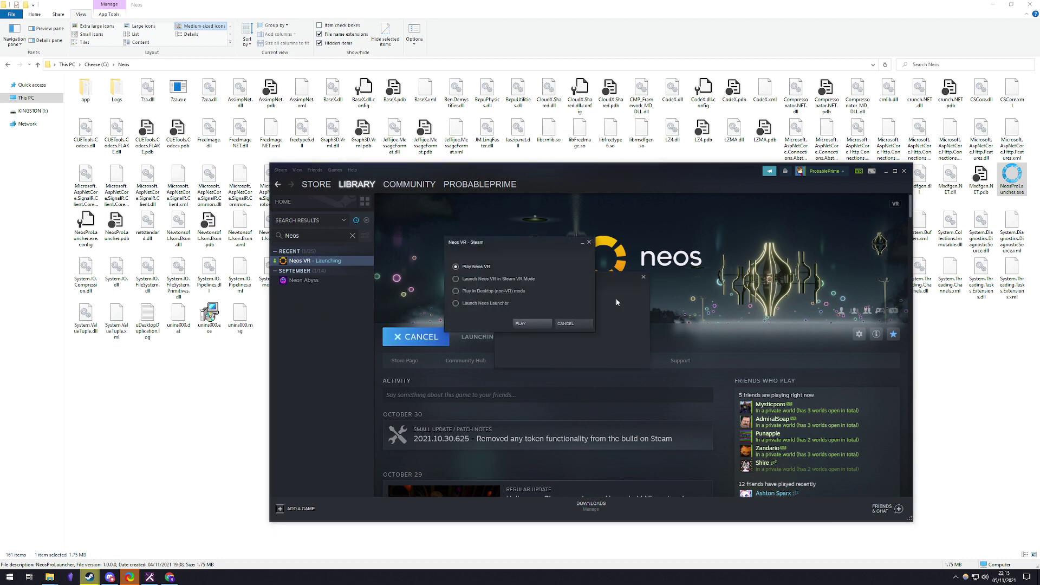
pyautogui.click(477, 280)
pyautogui.click(489, 293)
pyautogui.click(526, 325)
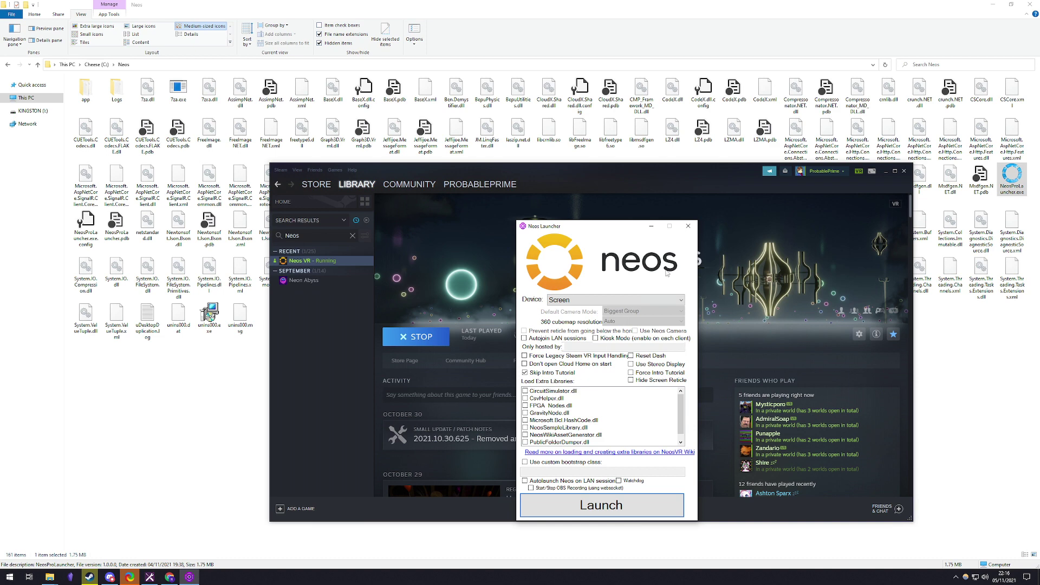
pyautogui.click(688, 226)
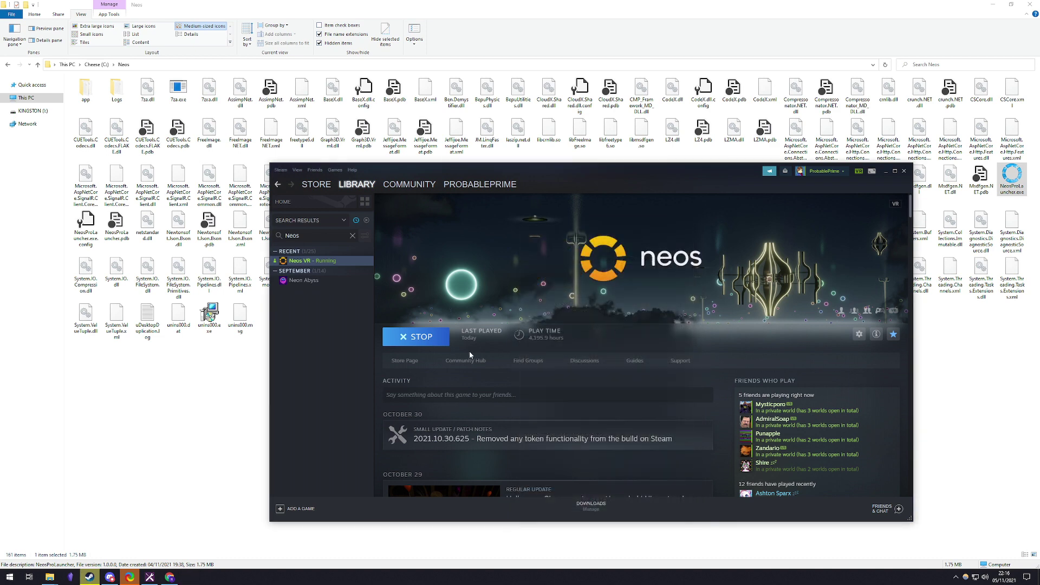